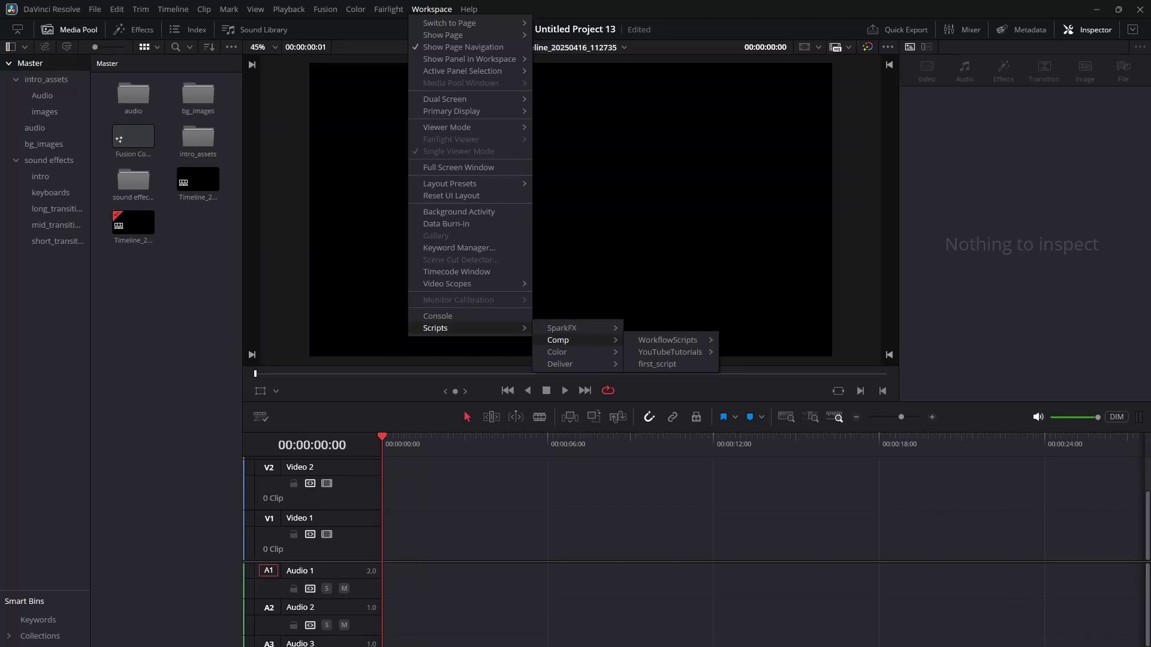
- Run a script from the WorkflowScripts folder of the Comp scripts
{"action": "mouse_move", "coordinate": [667, 340]}
{"action": "left_click", "coordinate": [771, 340]}
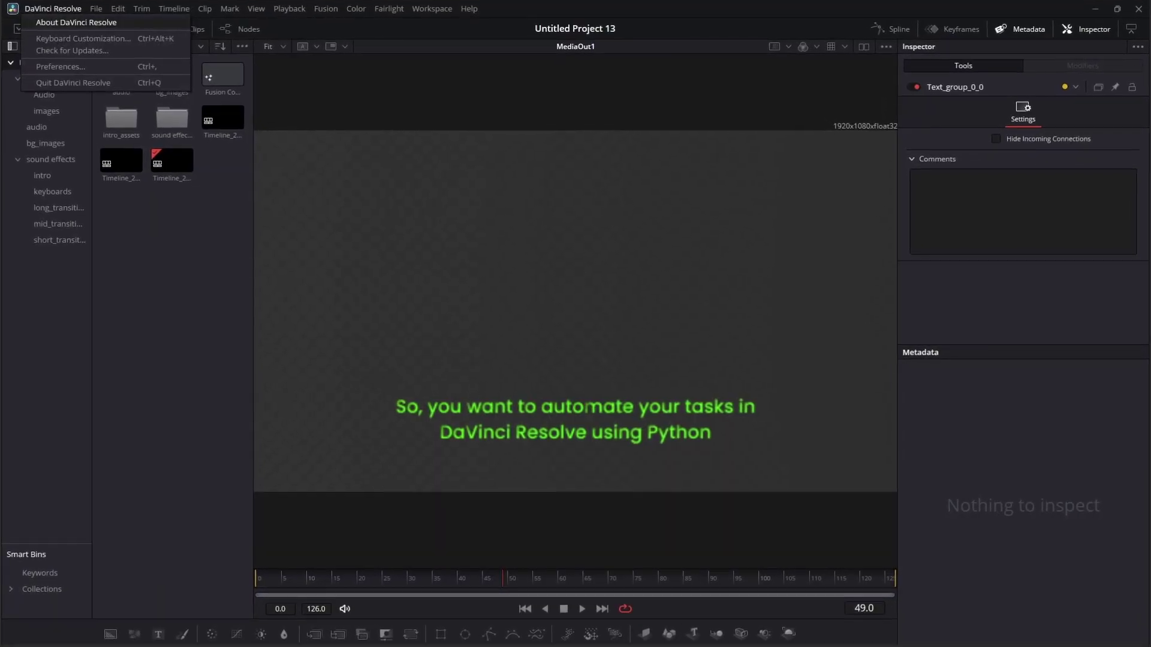
- Show the DaVinci Resolve version information, and check the installed Python version in Command Prompt with python --version
{"action": "left_click", "coordinate": [76, 22]}
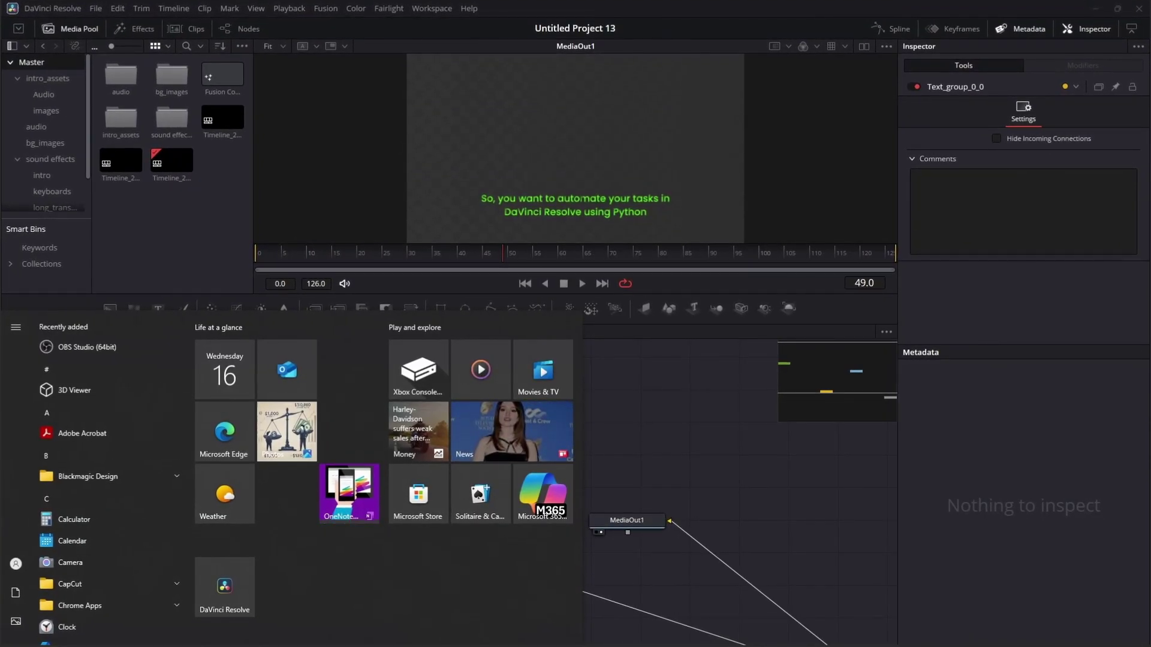
{"action": "type", "text": "cmd"}
{"action": "key", "text": "Return"}
{"action": "type", "text": "py"}
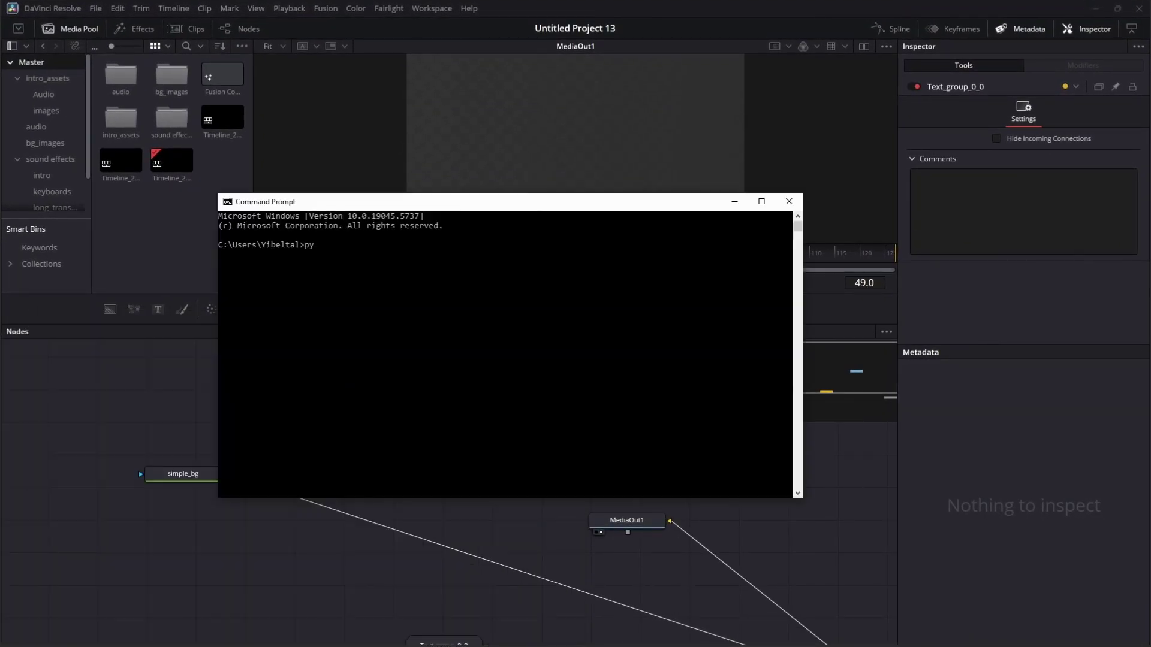
{"action": "type", "text": "thon --v"}
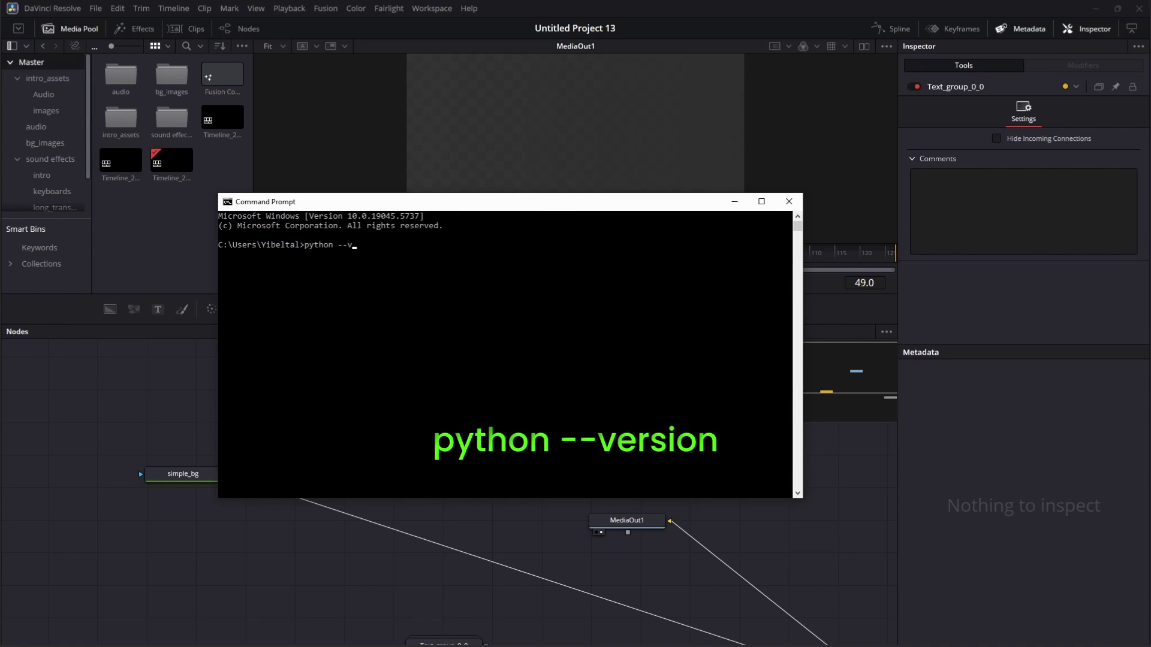
{"action": "type", "text": "ersion"}
{"action": "key", "text": "Return"}
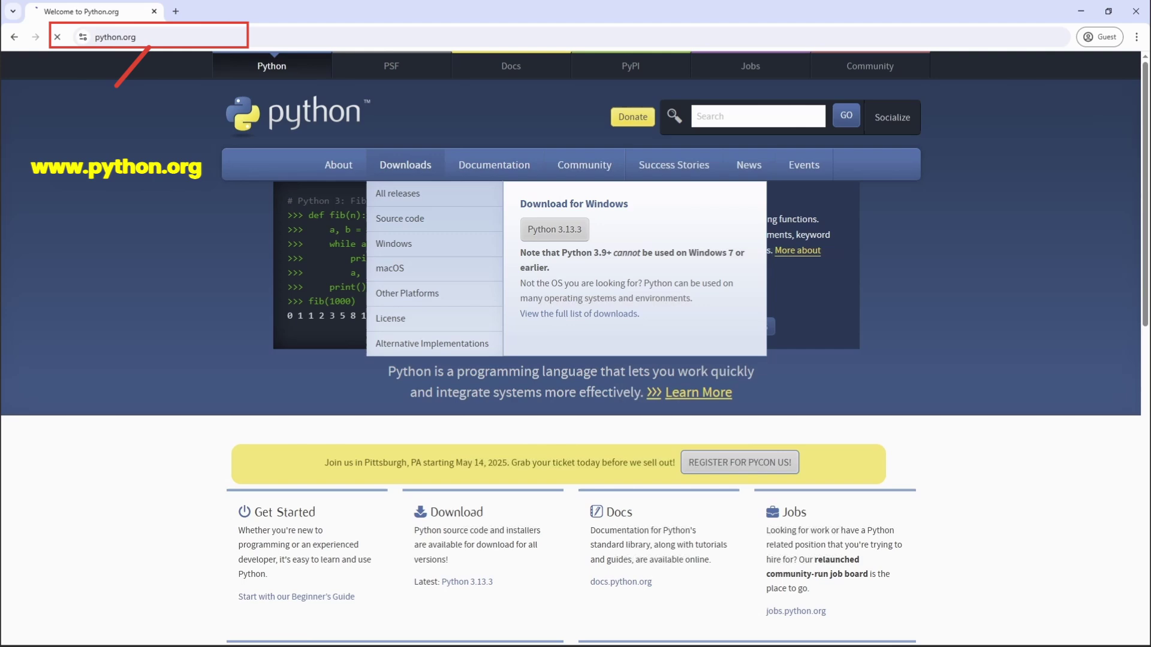
- Open the Windows downloads page on python.org
{"action": "left_click", "coordinate": [394, 244]}
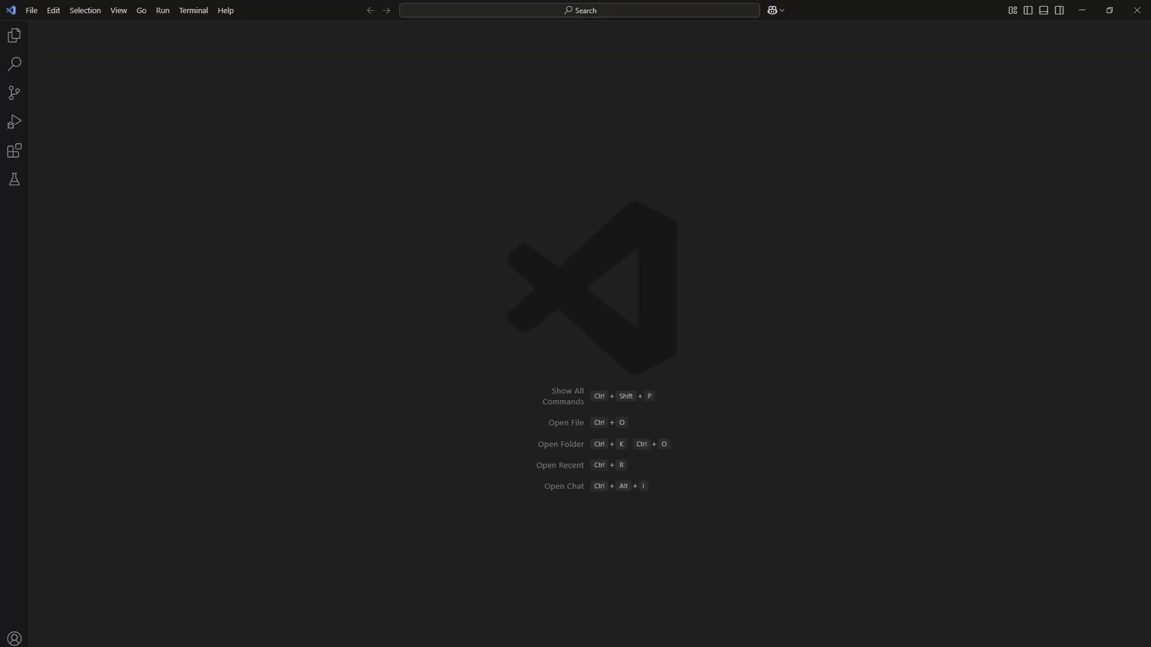
- Create a new text file in Visual Studio Code and paste in the copied Python script that creates an empty timeline
{"action": "left_click", "coordinate": [31, 10]}
{"action": "left_click", "coordinate": [61, 28]}
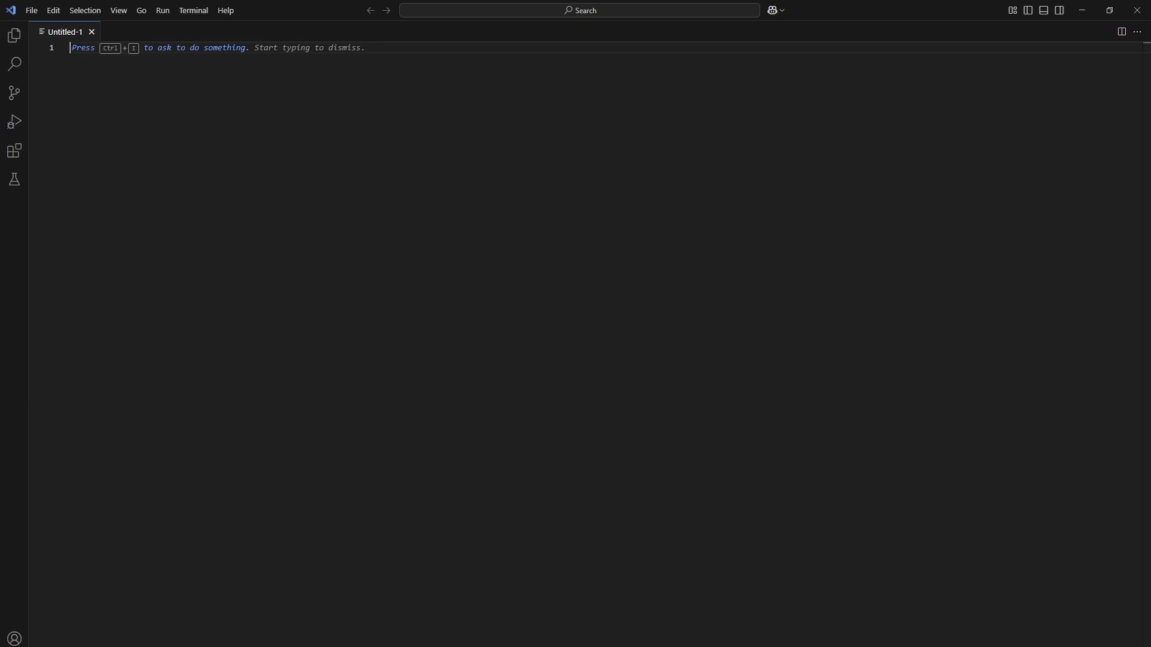
{"action": "right_click", "coordinate": [124, 95]}
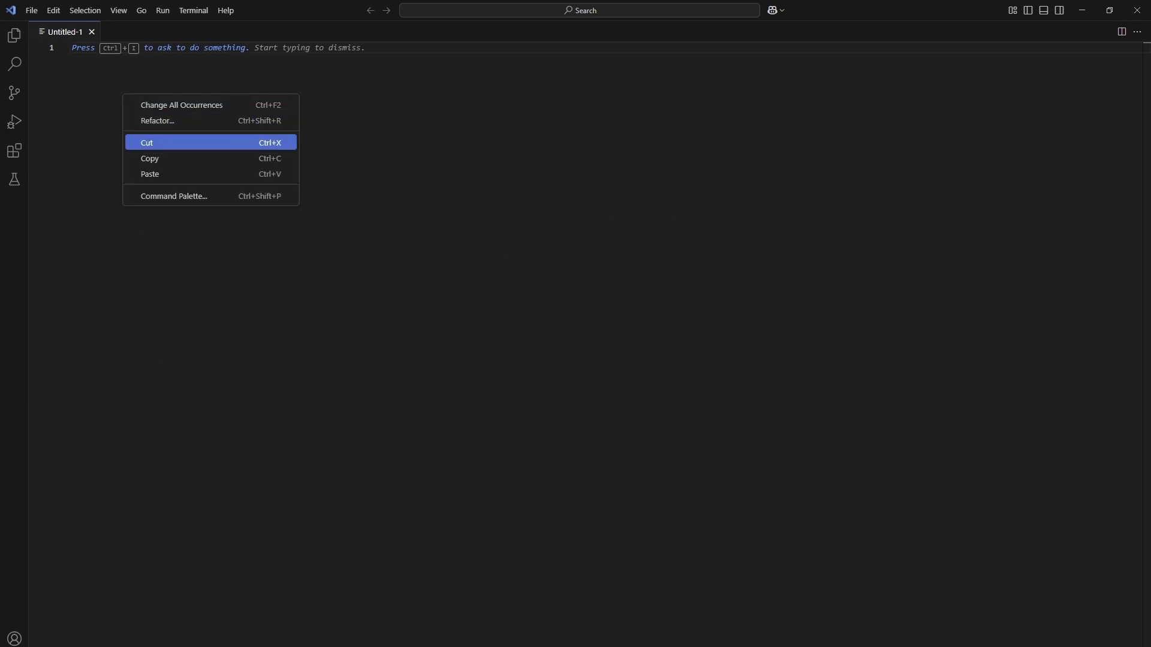
{"action": "left_click", "coordinate": [144, 173]}
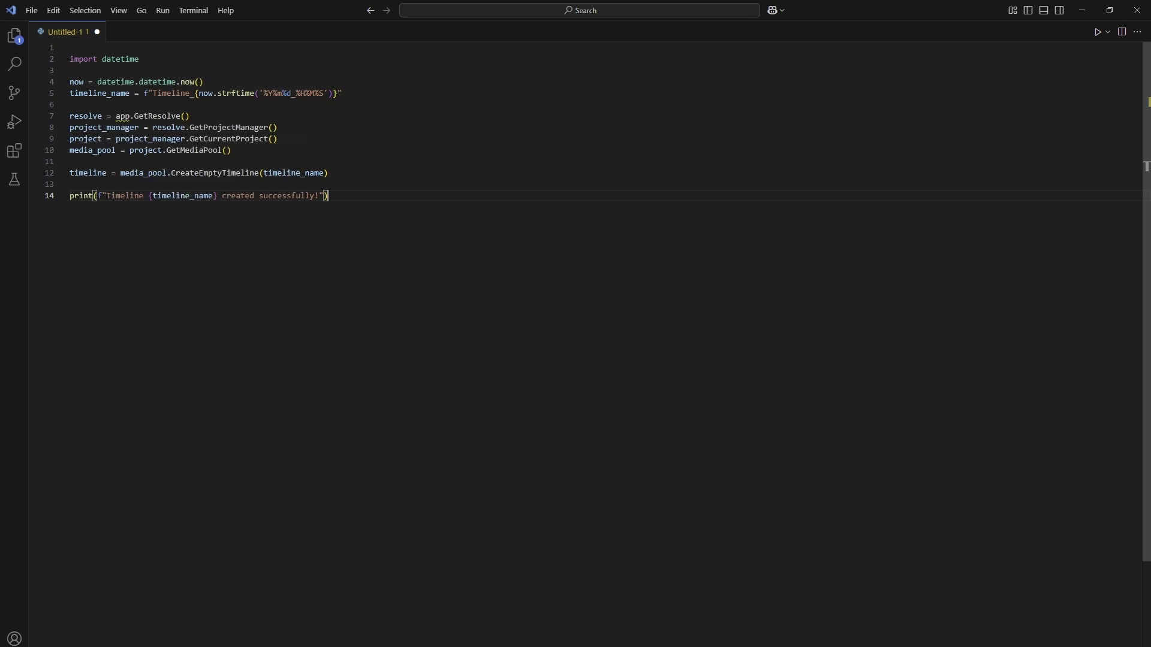
- Save the script as first_script.py in the demo1 folder and reposition that folder's window
{"action": "key", "text": "ctrl+s"}
{"action": "type", "text": "first_"}
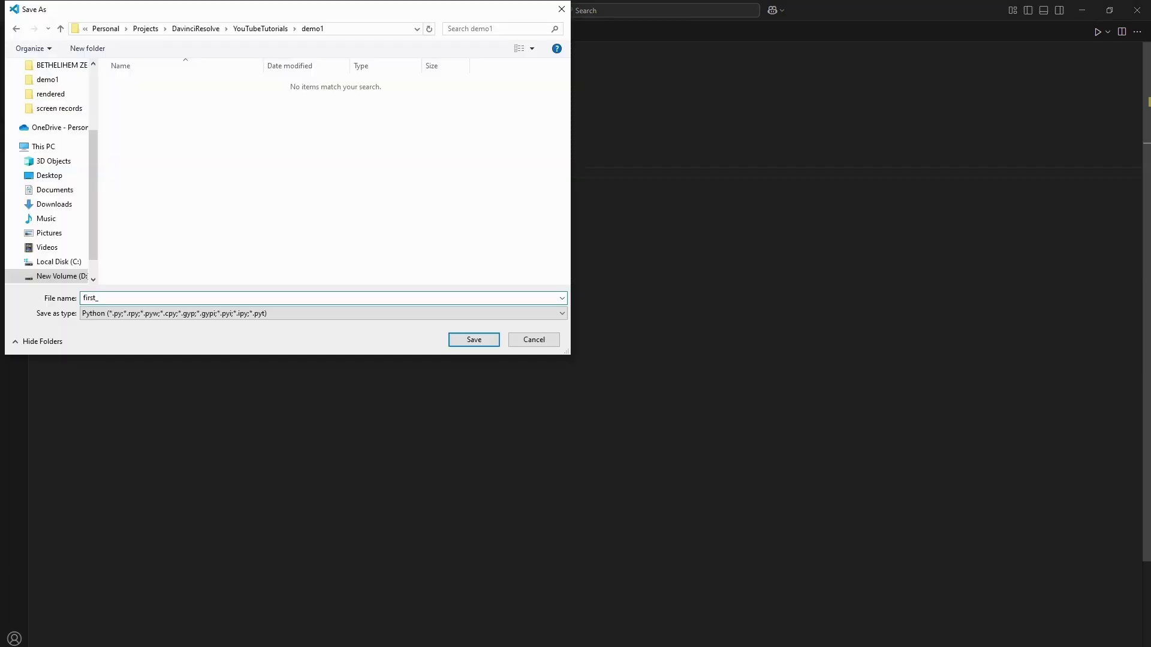
{"action": "type", "text": "script.py"}
{"action": "key", "text": "Return"}
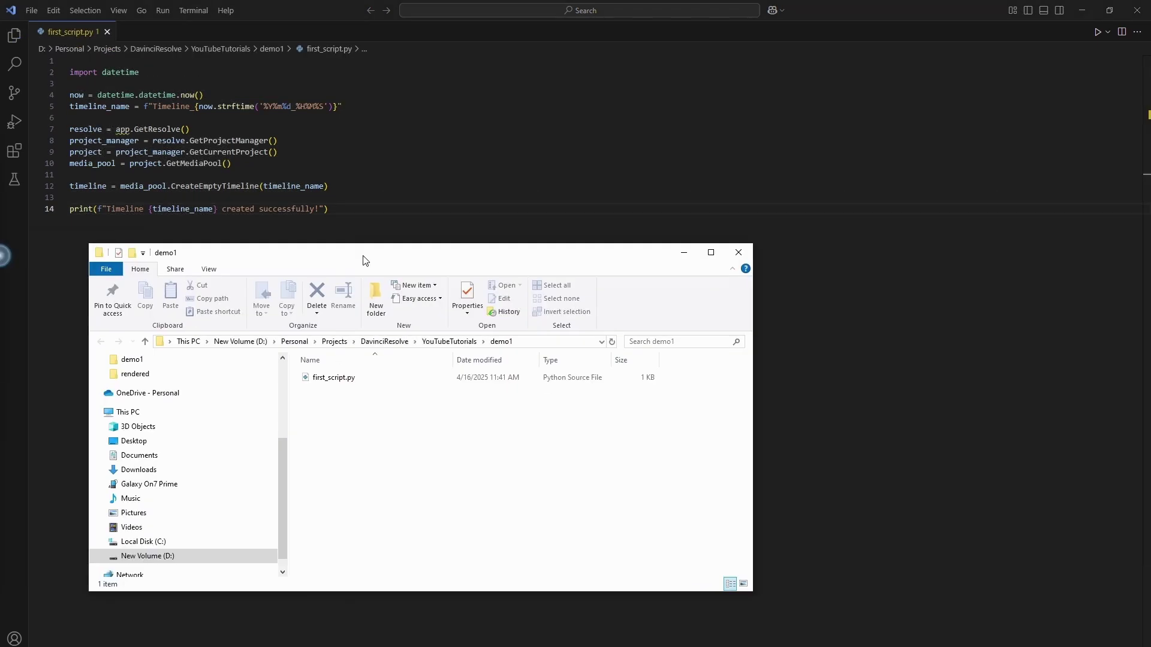
{"action": "left_click_drag", "start_coordinate": [357, 257], "coordinate": [574, 198]}
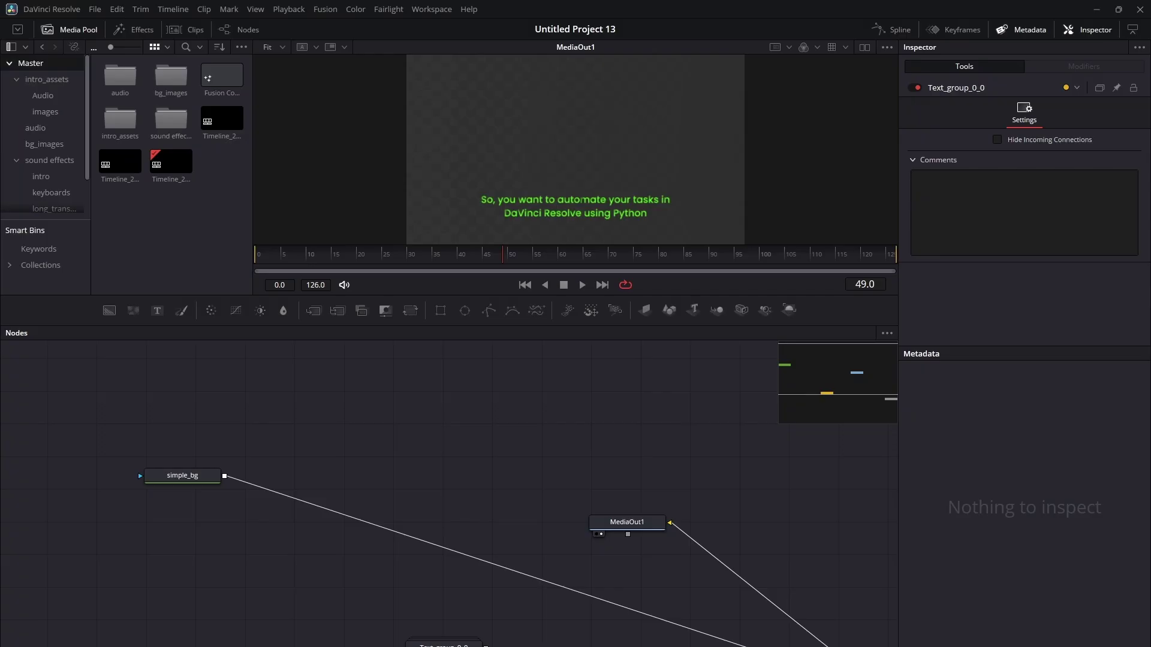
- Switch to DaVinci Resolve and open README.txt from the Scripting folder of its developer documentation
{"action": "left_click", "coordinate": [468, 9]}
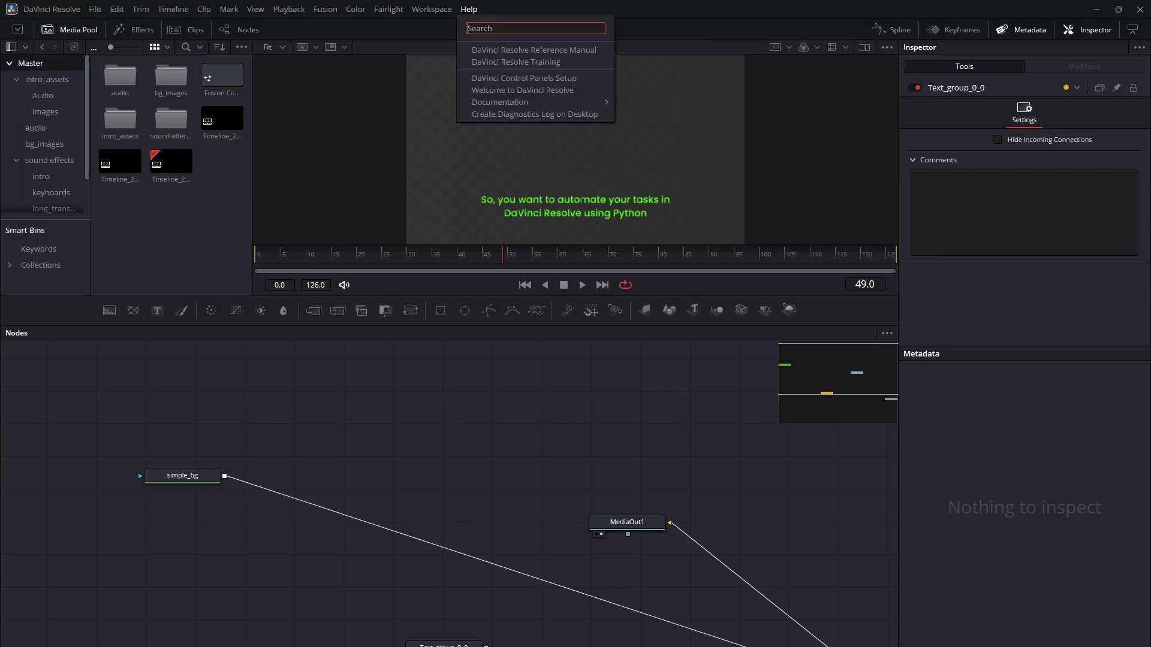
{"action": "mouse_move", "coordinate": [500, 101]}
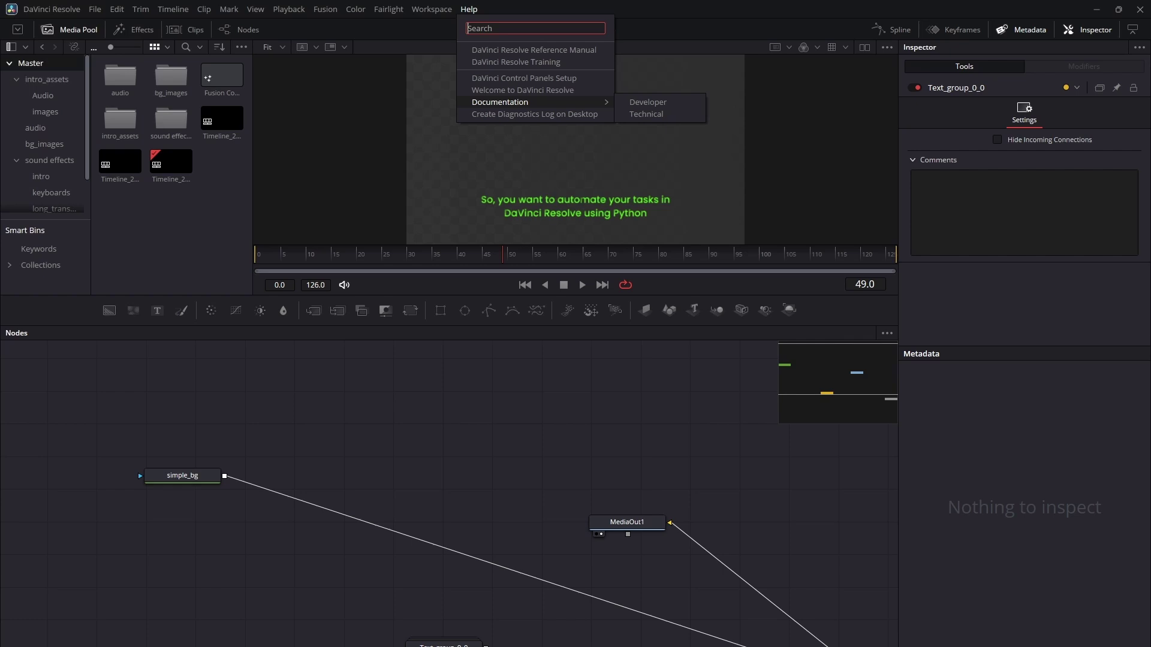
{"action": "left_click", "coordinate": [647, 102]}
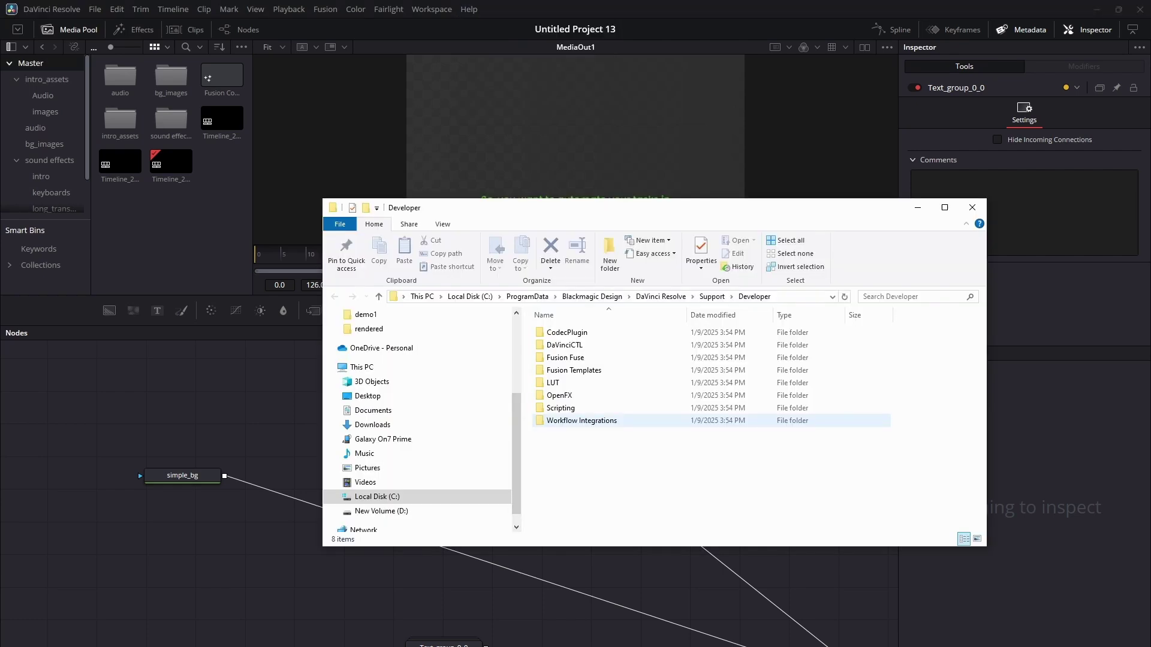
{"action": "double_click", "coordinate": [560, 408]}
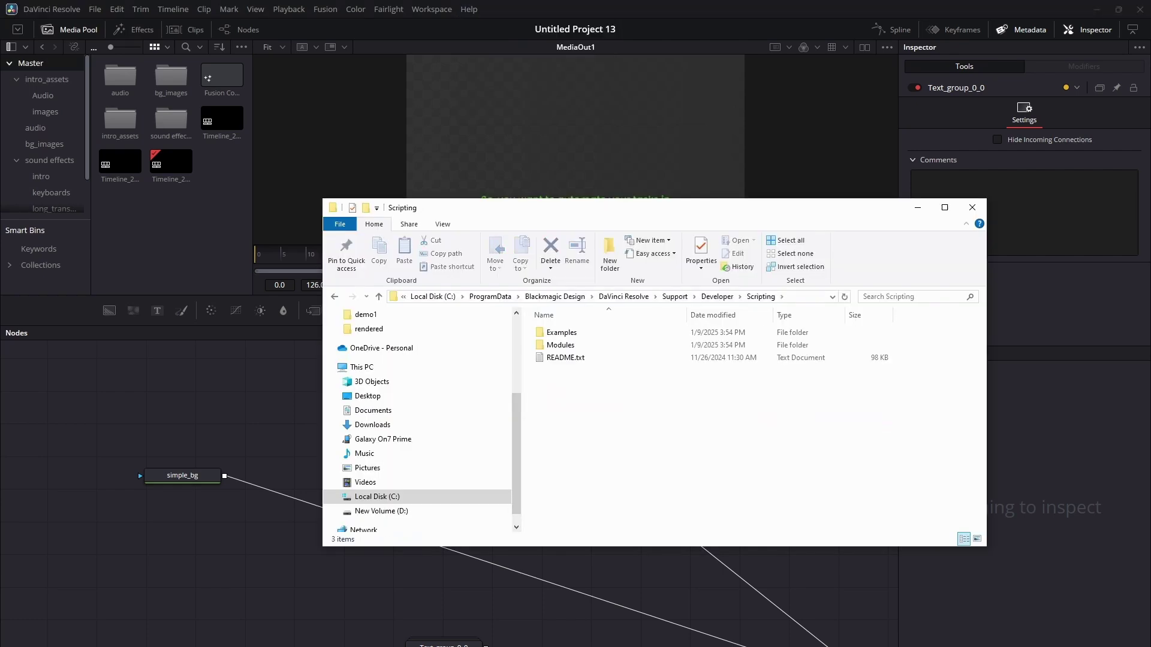
{"action": "double_click", "coordinate": [565, 357]}
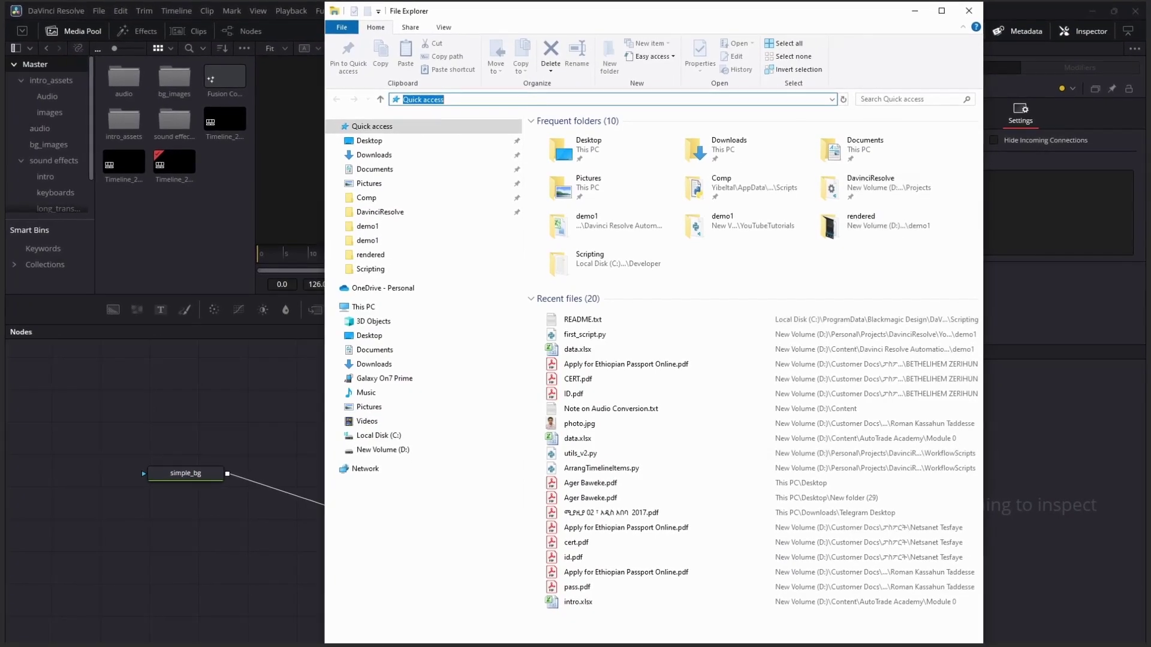
- In File Explorer, go to %appdata% and open the folder Blackmagic Design\DaVinci Resolve\Support\Fusion\Scripts\Comp
{"action": "type", "text": "%"}
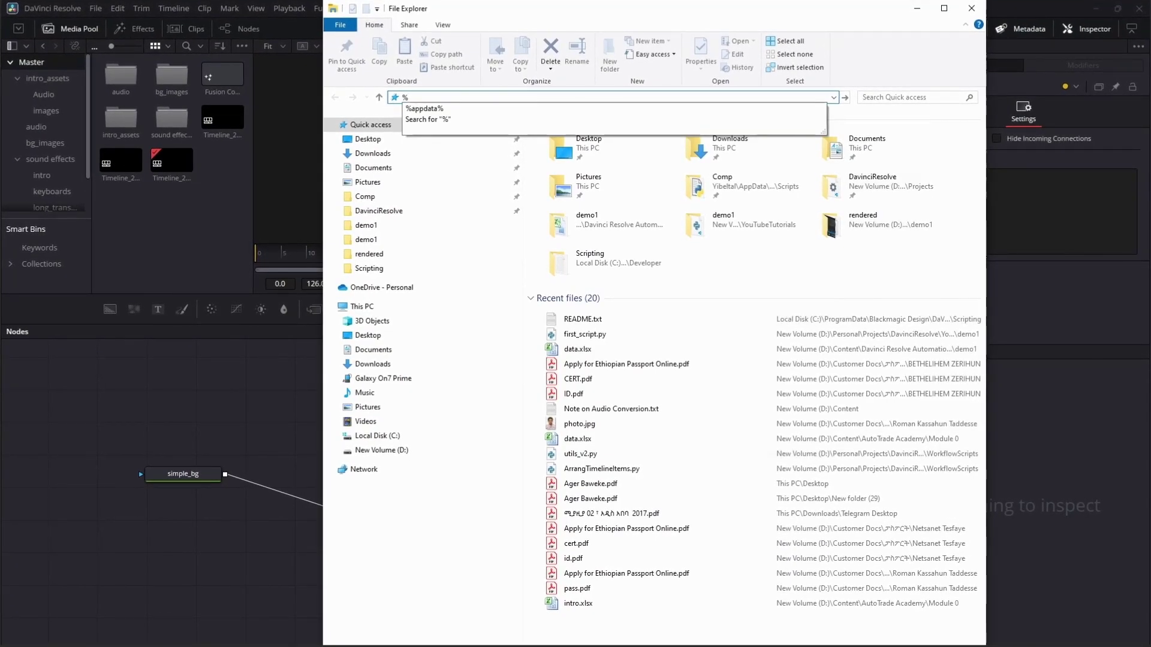
{"action": "type", "text": "appdata%"}
{"action": "key", "text": "Return"}
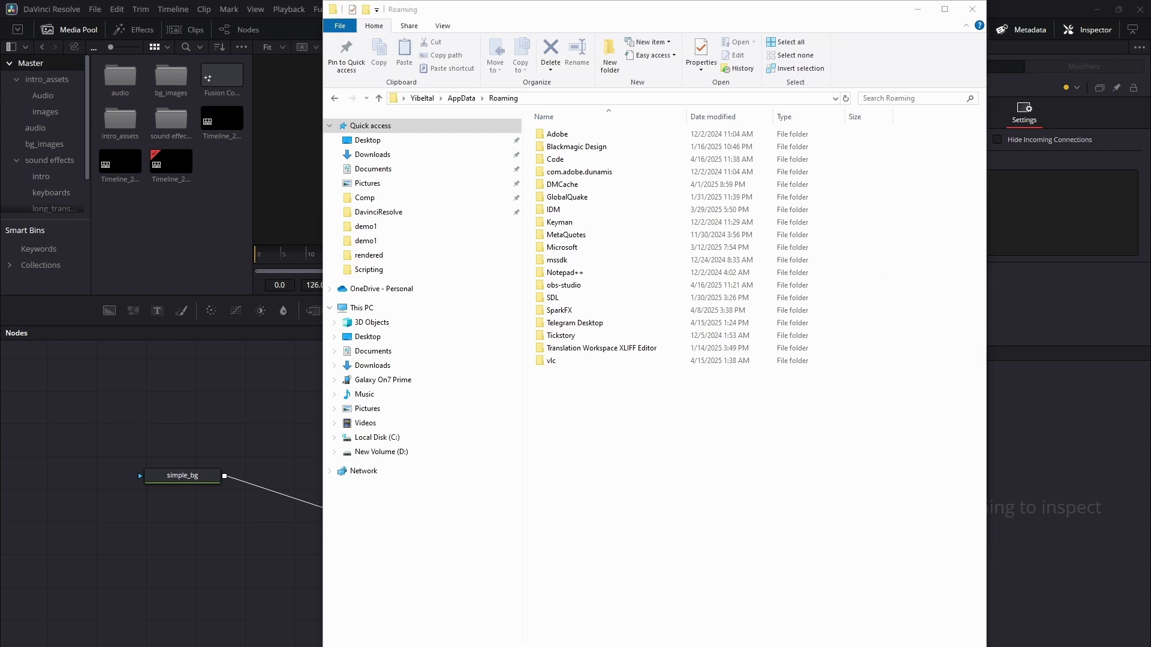
{"action": "double_click", "coordinate": [576, 147]}
{"action": "left_click", "coordinate": [571, 147]}
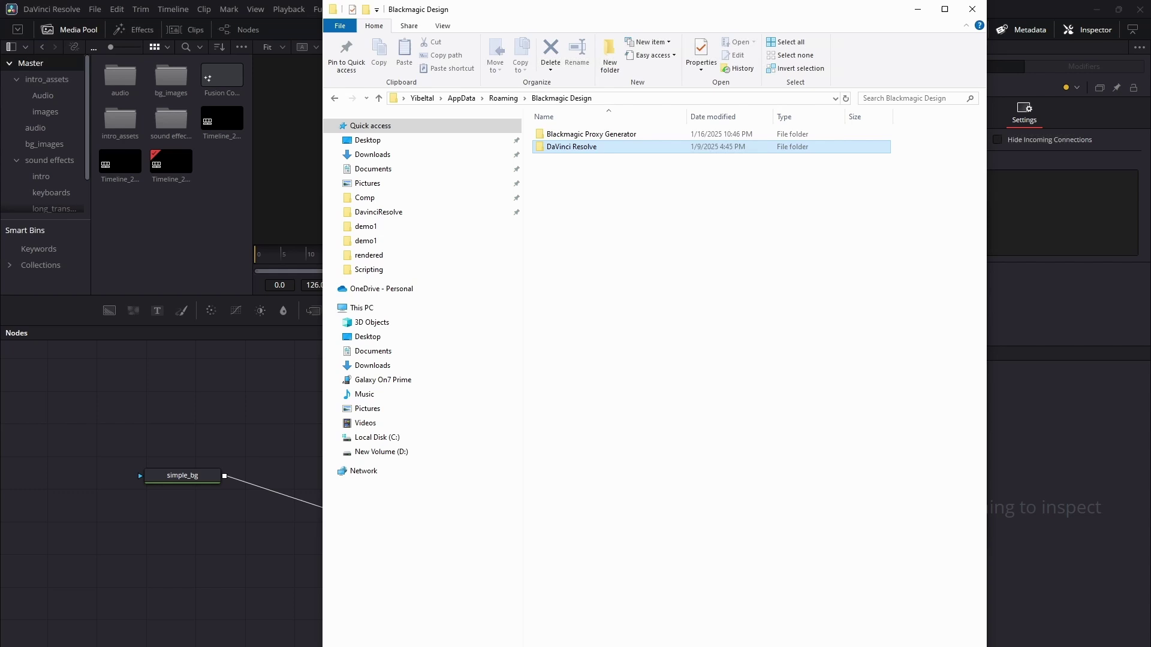
{"action": "double_click", "coordinate": [571, 147]}
{"action": "double_click", "coordinate": [571, 146]}
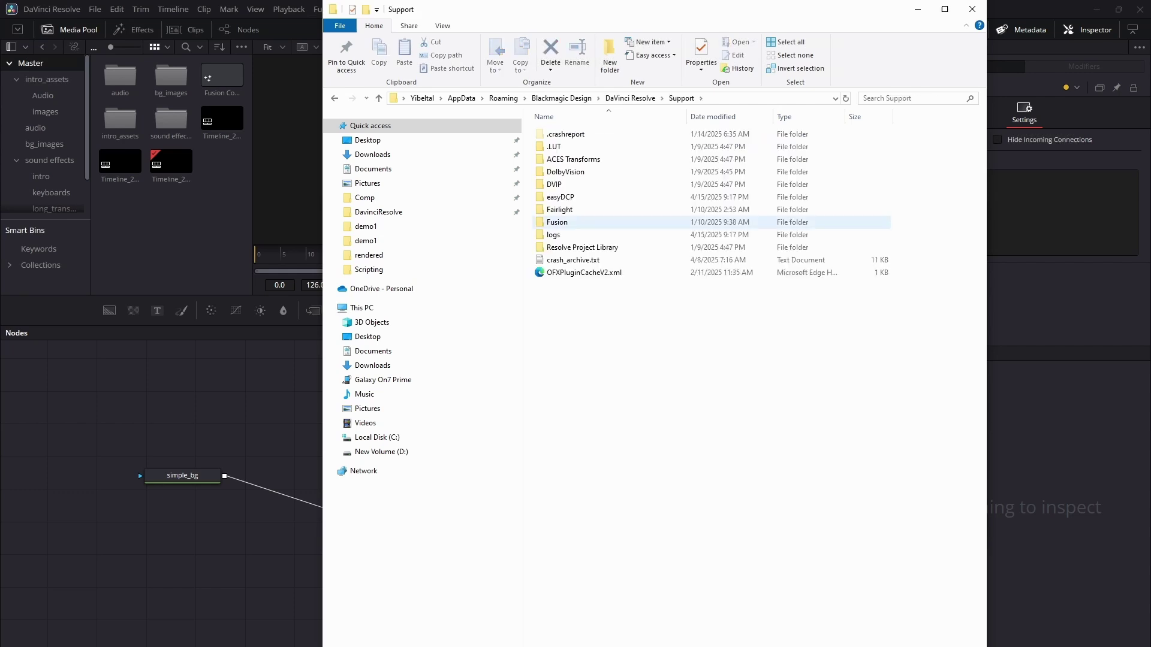
{"action": "double_click", "coordinate": [561, 223]}
{"action": "double_click", "coordinate": [561, 310]}
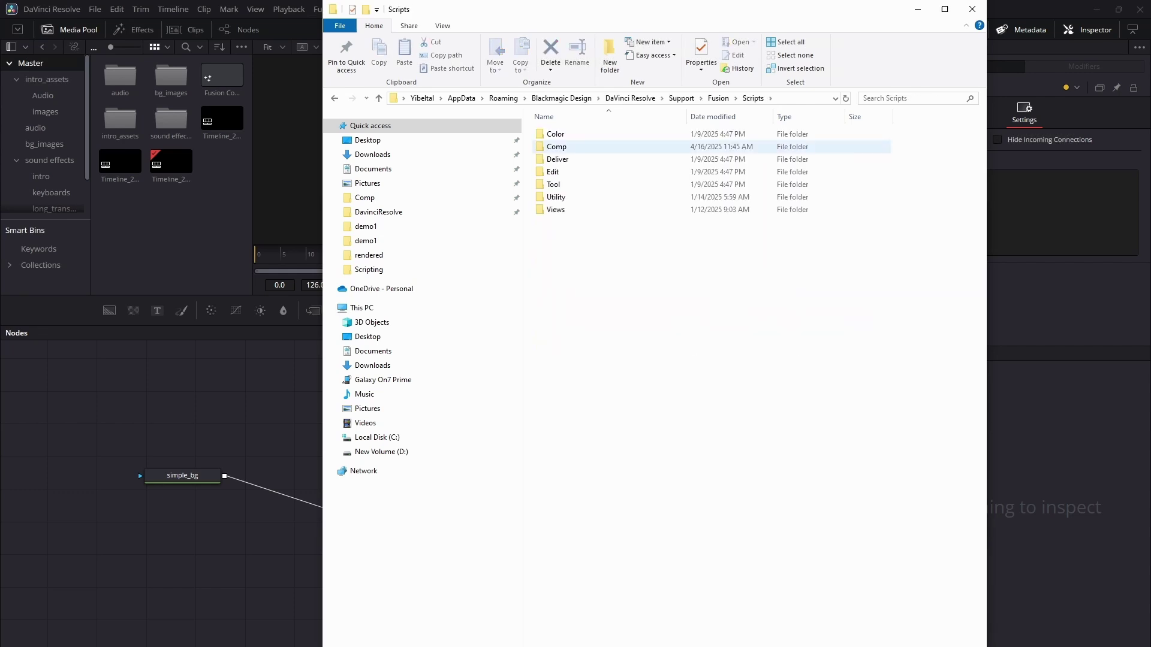
{"action": "double_click", "coordinate": [556, 146]}
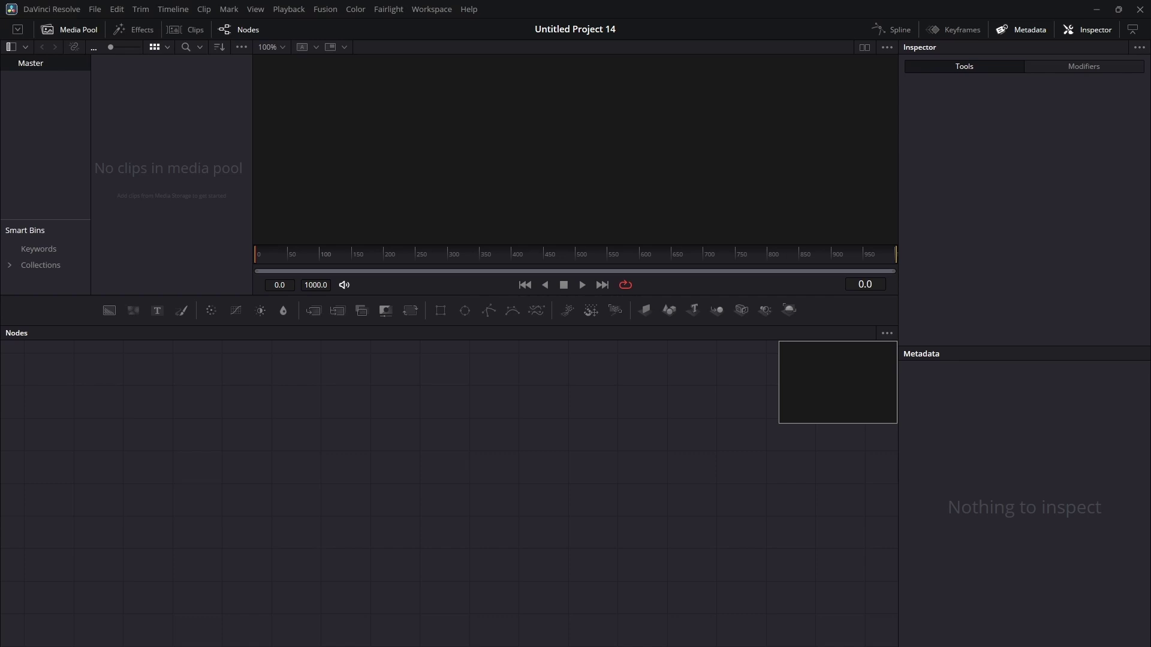
- Run first_script in Untitled Project 14 to create a timeline, and leave the timeline deselected in the media pool
{"action": "left_click", "coordinate": [431, 9]}
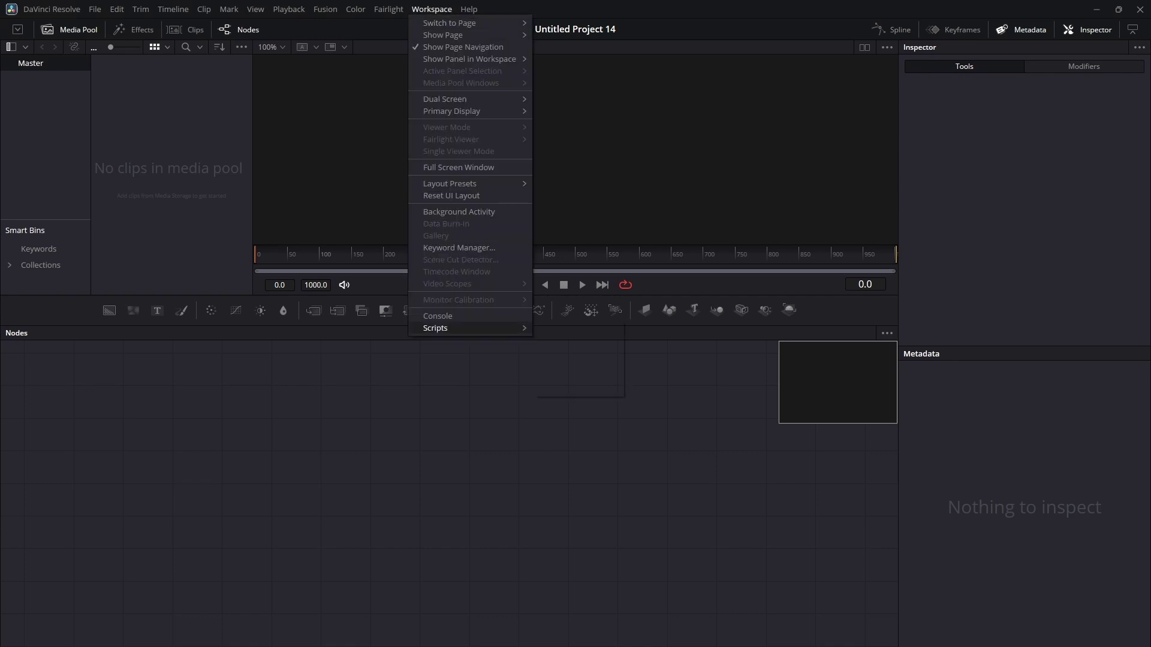
{"action": "mouse_move", "coordinate": [456, 327]}
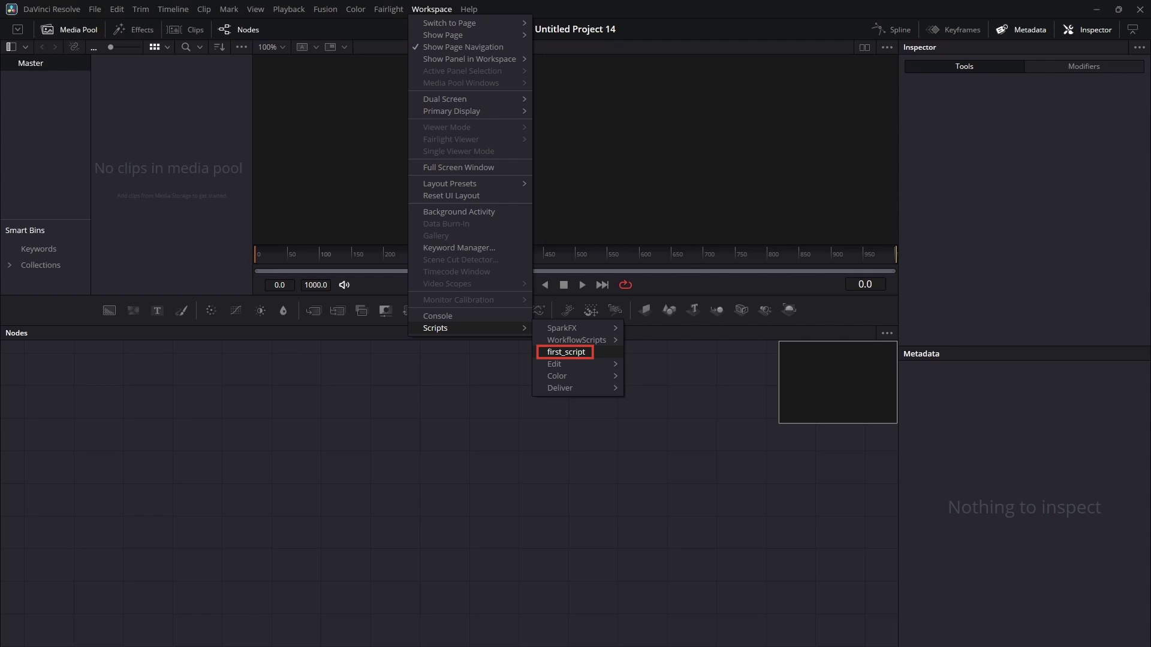
{"action": "left_click", "coordinate": [566, 352]}
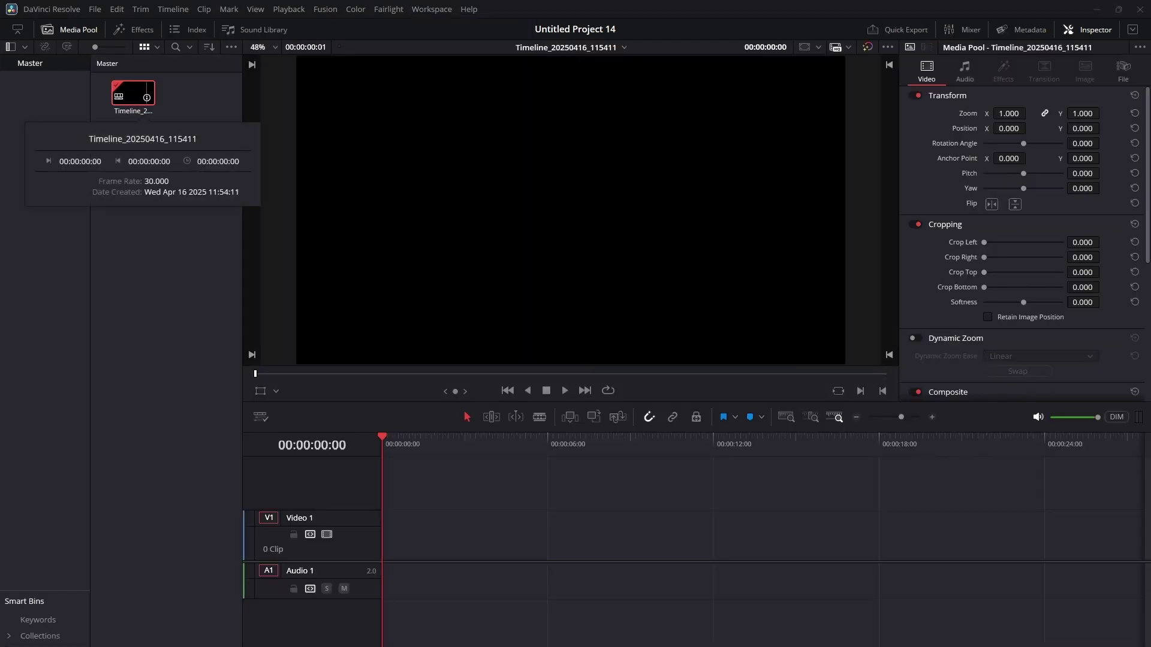
{"action": "left_click", "coordinate": [171, 258]}
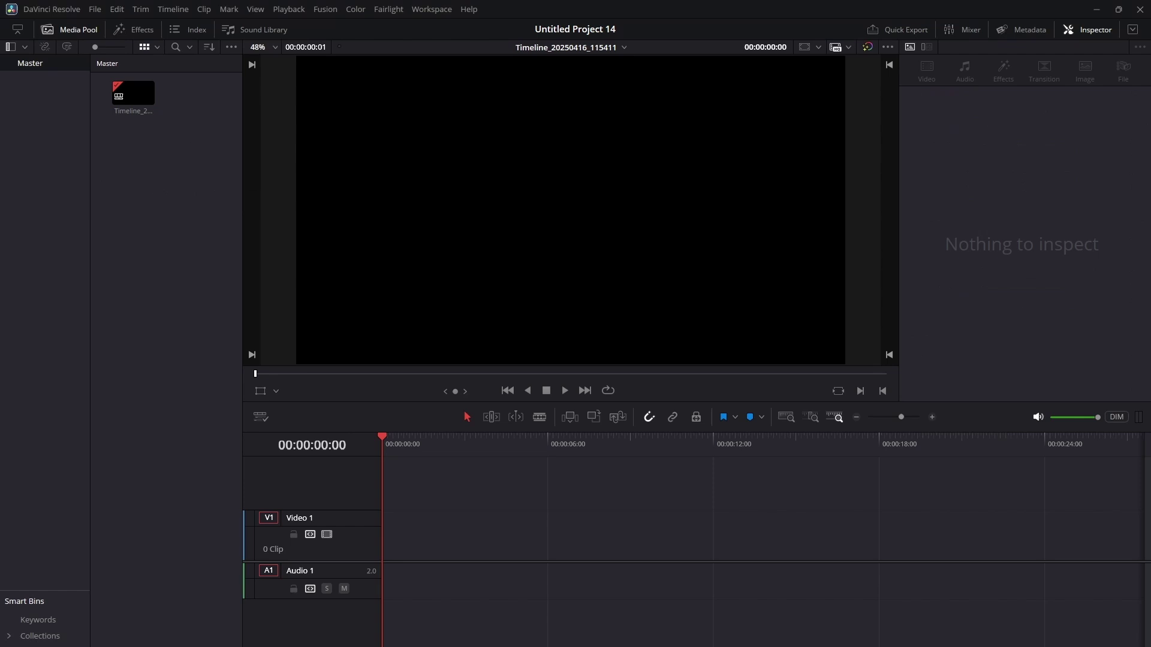
- Open the Console to view the script's output
{"action": "left_click", "coordinate": [432, 10]}
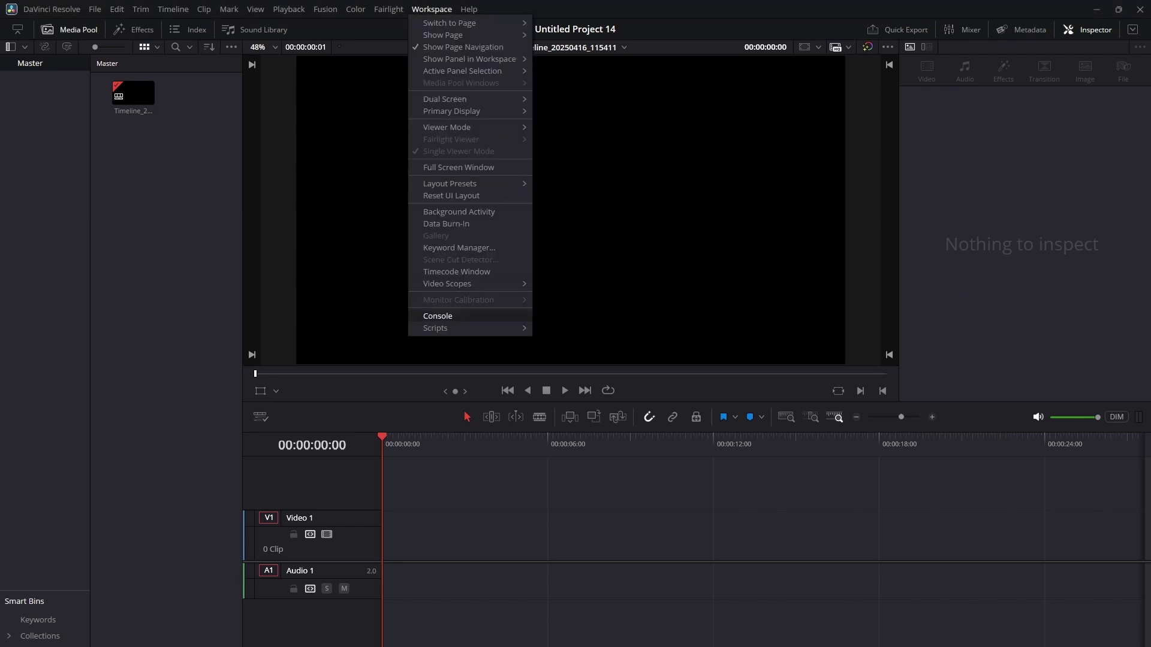
{"action": "left_click", "coordinate": [438, 316]}
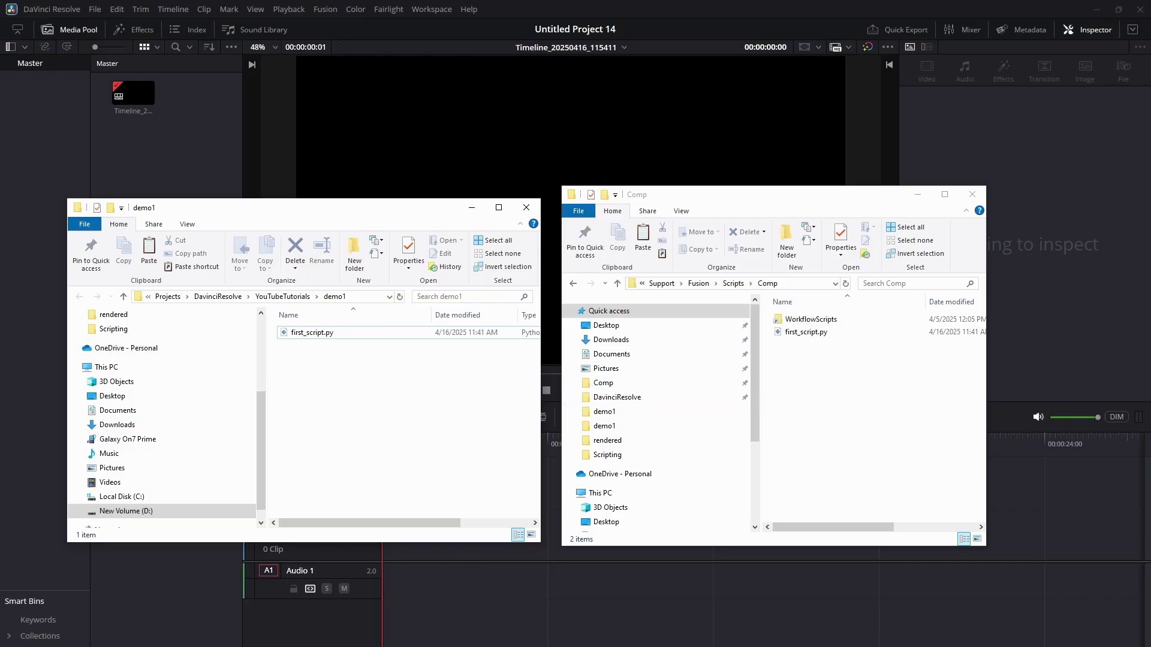
- In an administrator Command Prompt, use mklink /D to link YouTubeTutorials in the Scripts\Comp folder to D:\Personal\Projects\DavinciResolve\YouTubeTutorials
{"action": "left_click", "coordinate": [863, 407]}
{"action": "left_click", "coordinate": [372, 413]}
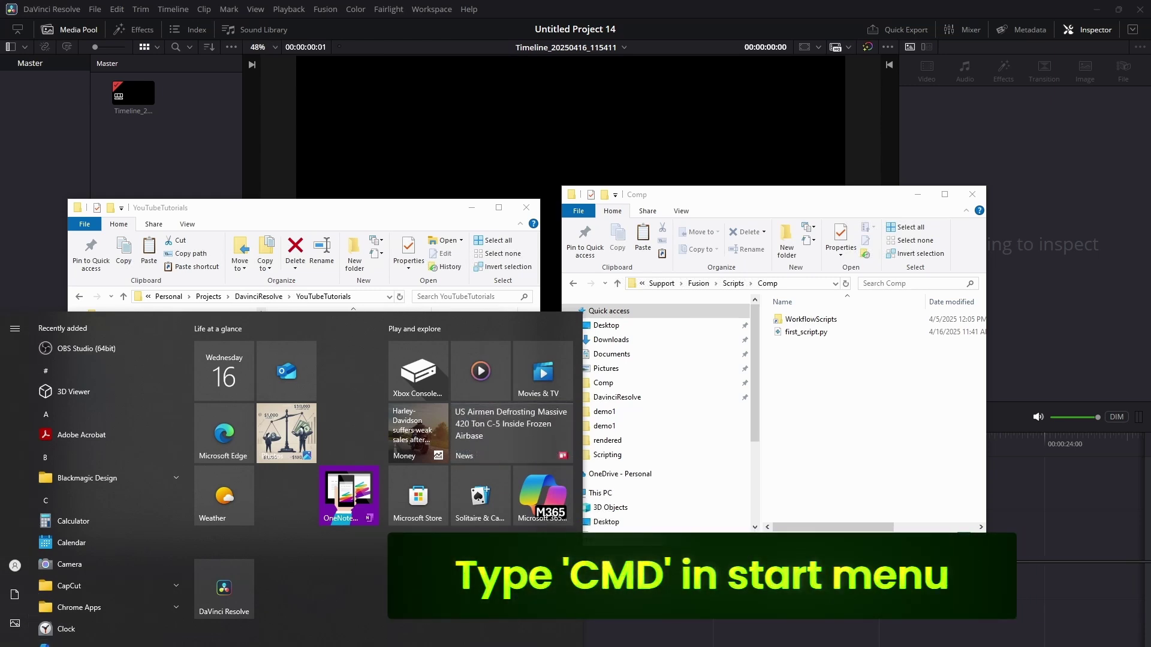
{"action": "type", "text": "cmd"}
{"action": "right_click", "coordinate": [153, 379]}
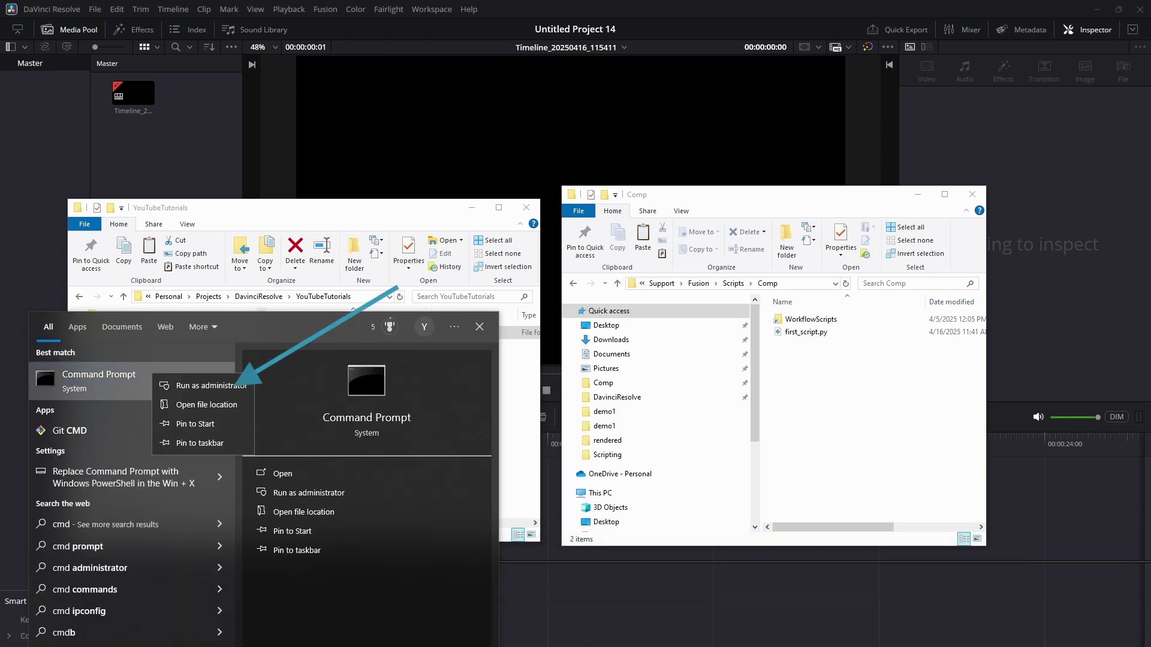
{"action": "left_click", "coordinate": [197, 385]}
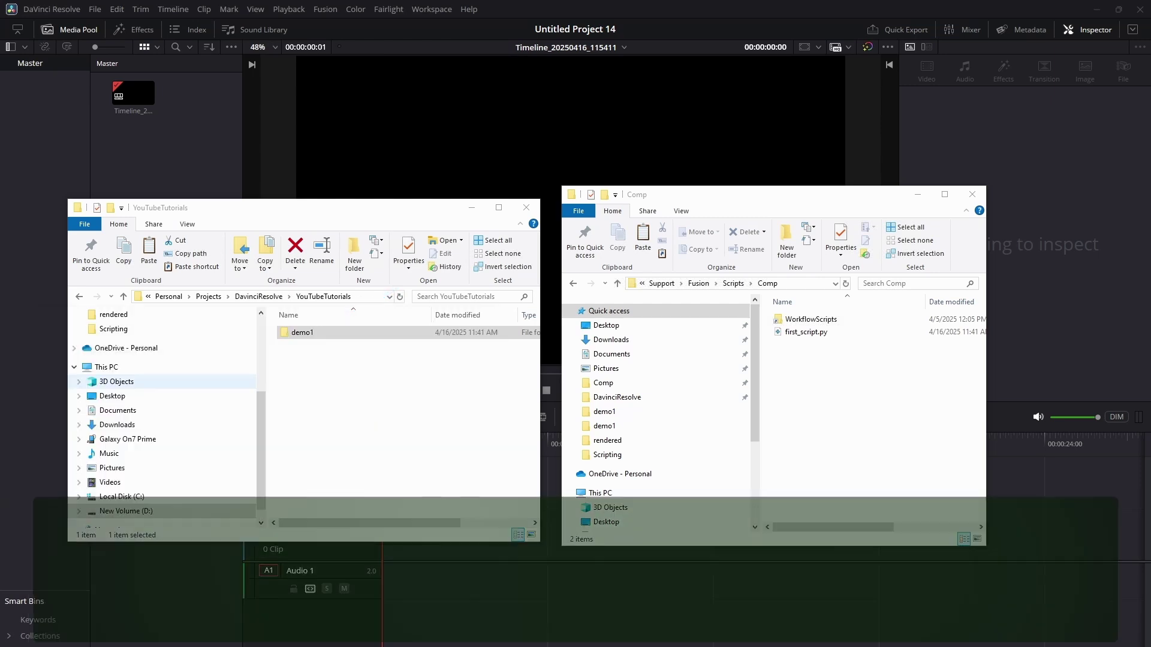
{"action": "type", "text": "mklink /D \"C:\\Users\\Yibeltal\\AppData\\Roaming\\Blackmagic Design\\DaVinci Resolve\\Support\\Fusion\\Scripts\\Comp\\YouTubeTutorials\" \"D:\\Personal\\Projects\\DavinciResolve\\YouTubeTutorials\""}
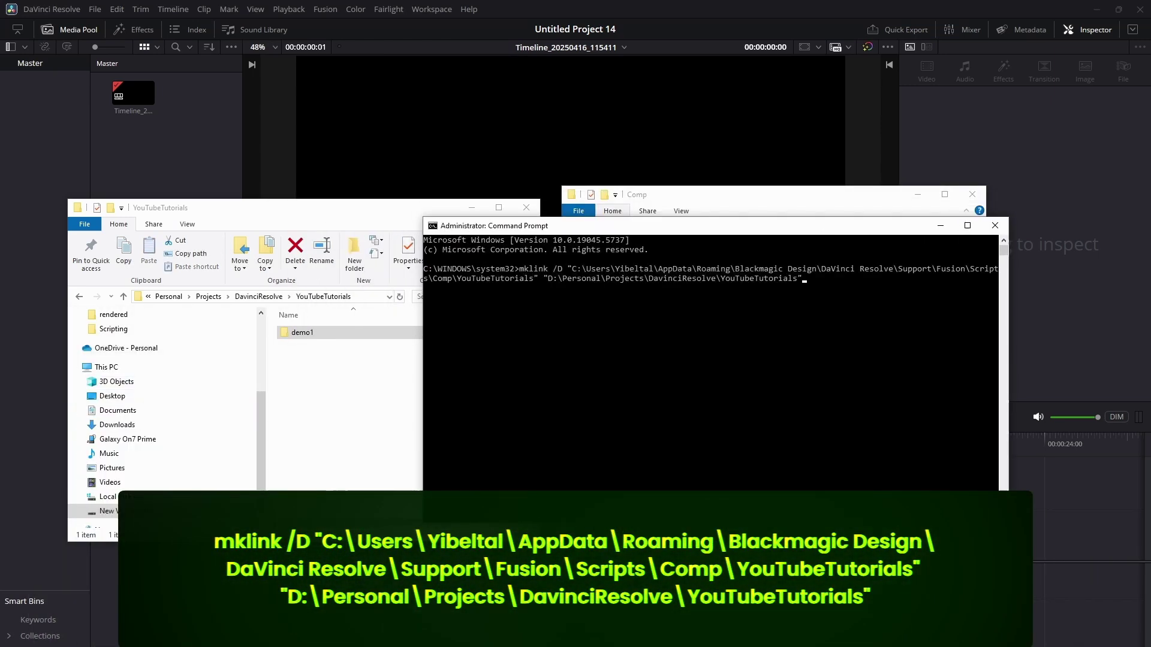
{"action": "key", "text": "Return"}
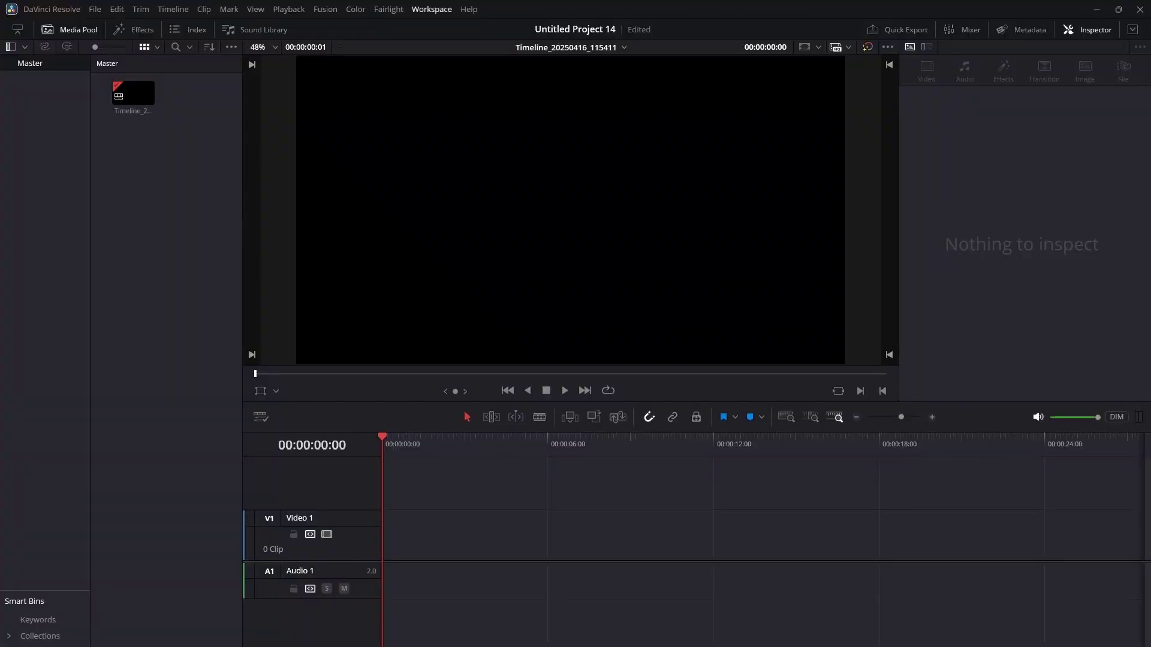
- Run the script from the linked Comp folder YouTubeTutorials\demo1 to create another timeline, and leave the new timeline deselected in the media pool
{"action": "left_click", "coordinate": [431, 9]}
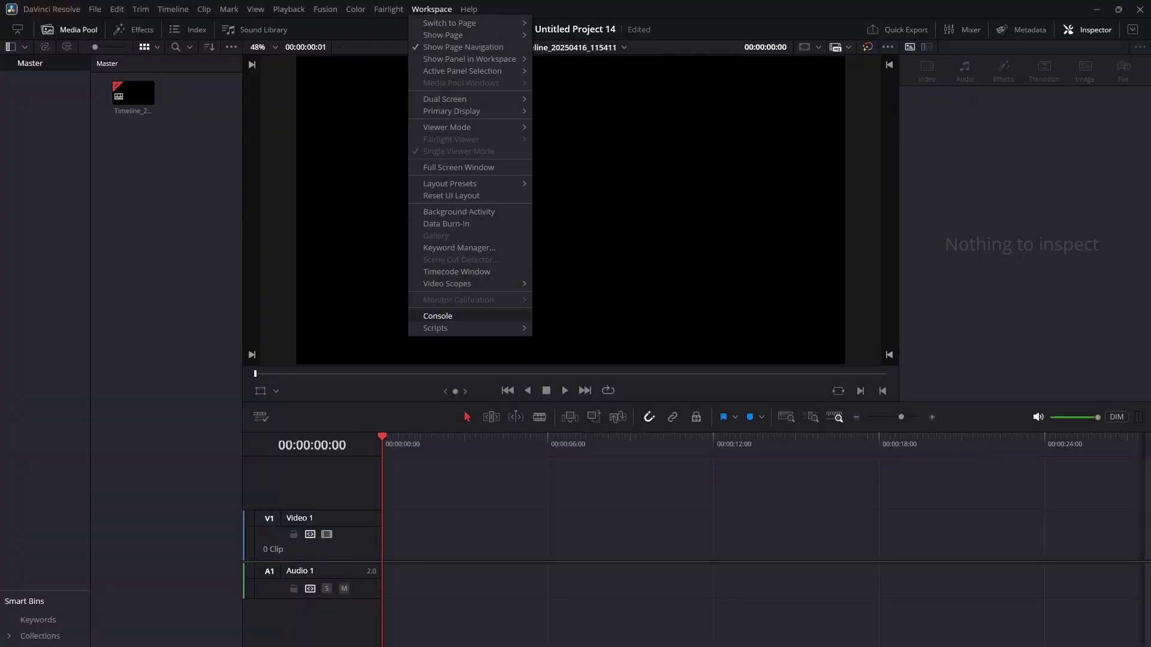
{"action": "mouse_move", "coordinate": [436, 328]}
{"action": "mouse_move", "coordinate": [558, 340]}
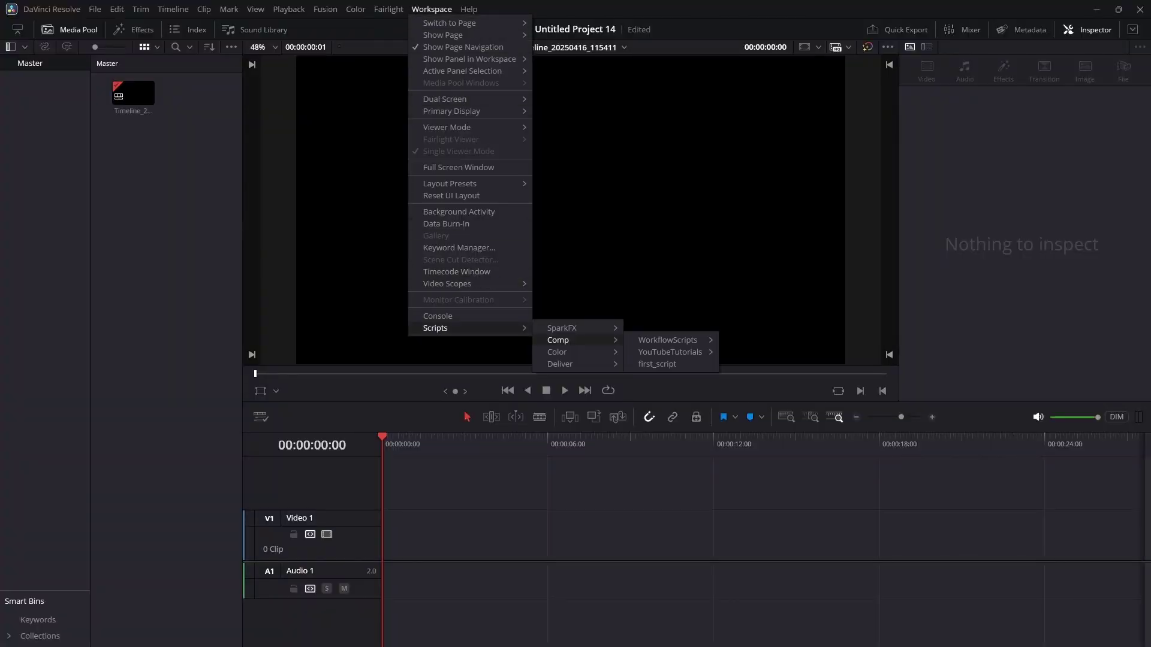
{"action": "mouse_move", "coordinate": [670, 352]}
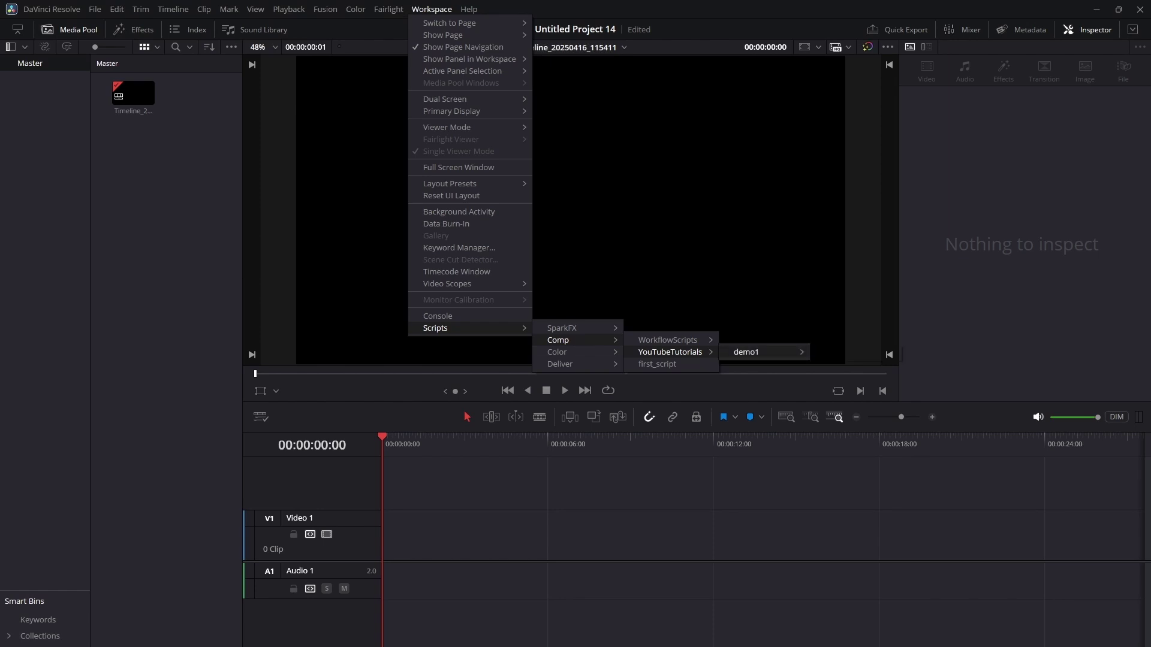
{"action": "mouse_move", "coordinate": [746, 352]}
{"action": "left_click", "coordinate": [843, 352]}
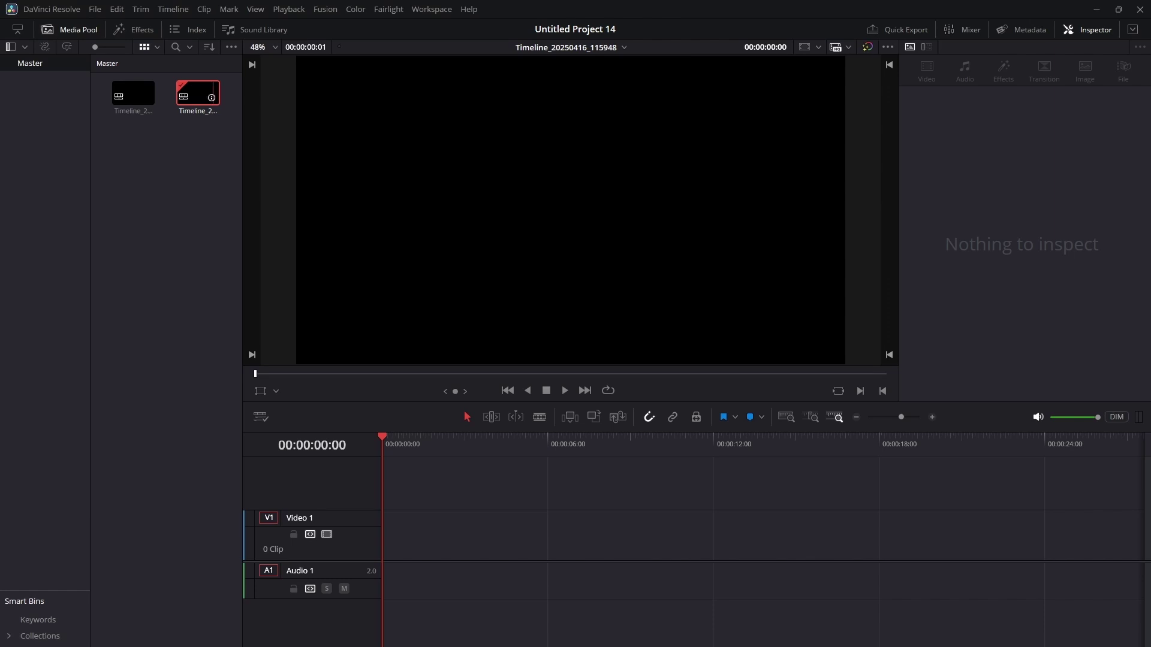
{"action": "left_click", "coordinate": [210, 97]}
{"action": "left_click", "coordinate": [174, 282]}
- Open the Console to check the output of the script run from the demo1 folder, and minimise the Console window
{"action": "left_click", "coordinate": [431, 9]}
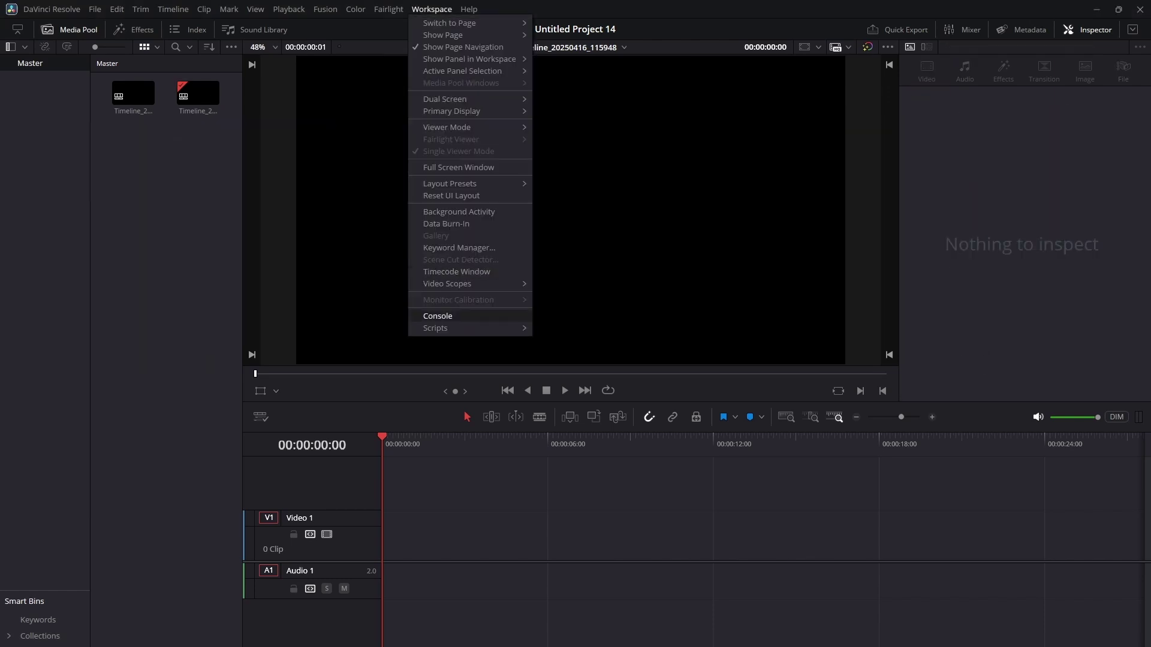
{"action": "left_click", "coordinate": [438, 316]}
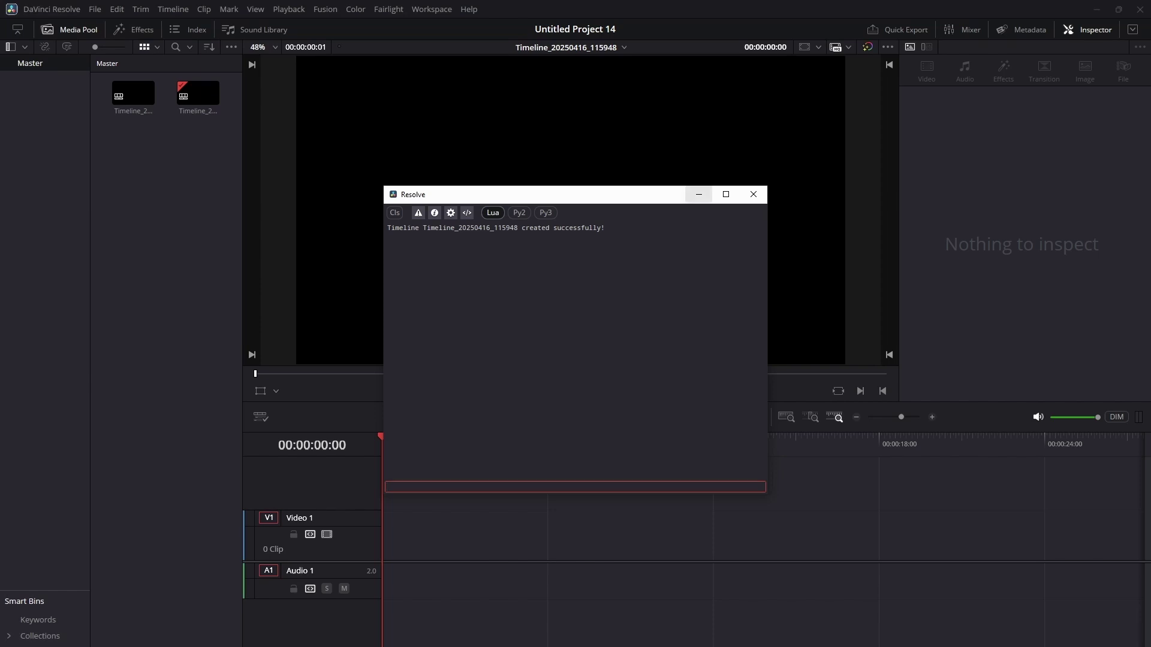
{"action": "left_click", "coordinate": [698, 195]}
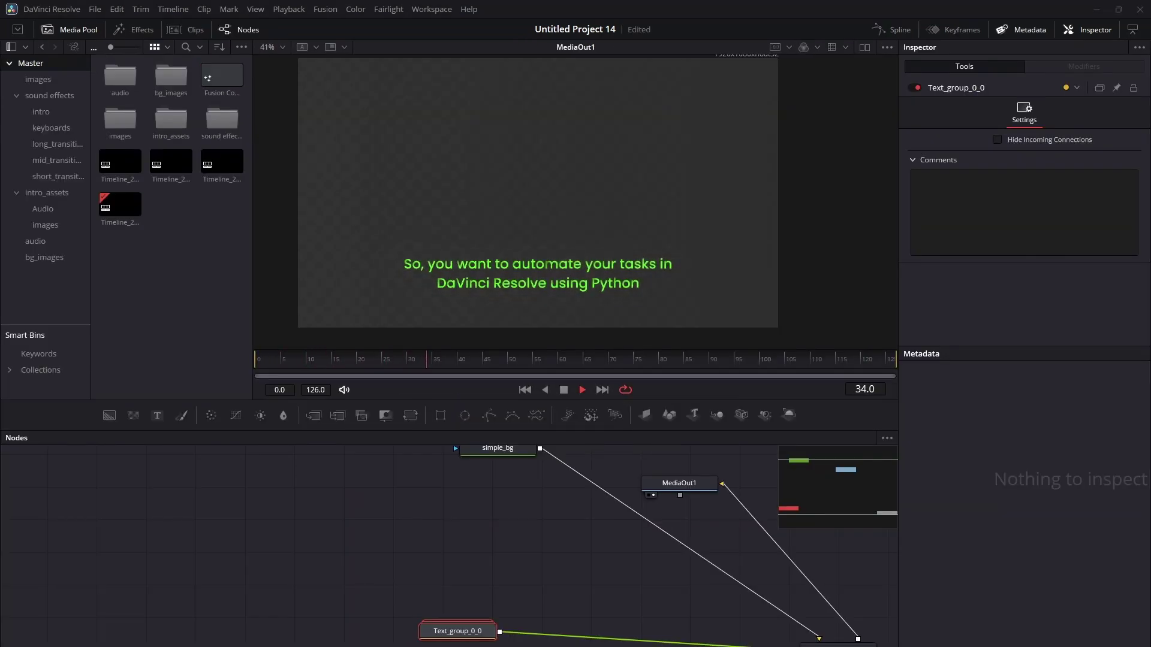